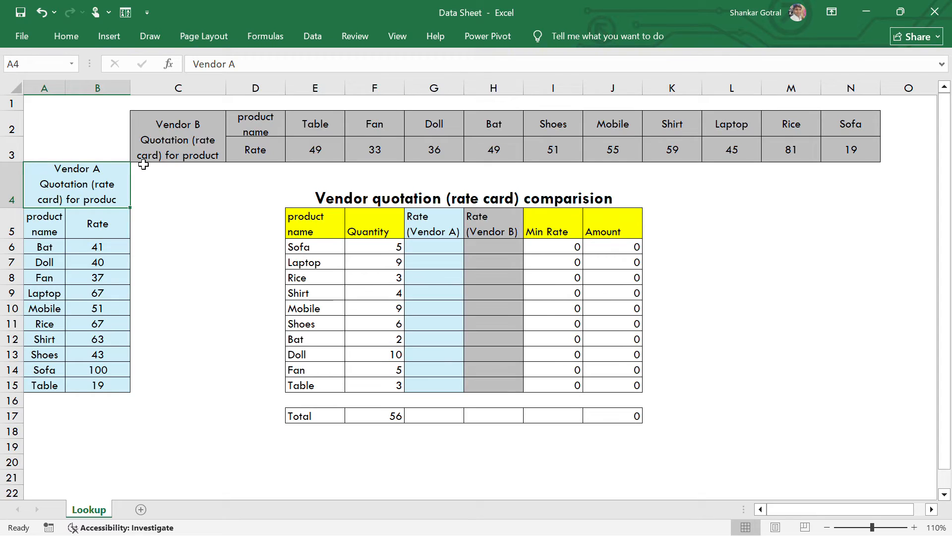
- Examine the Vendor A and Vendor B rate cards with their product names and rates
left_click(182, 144)
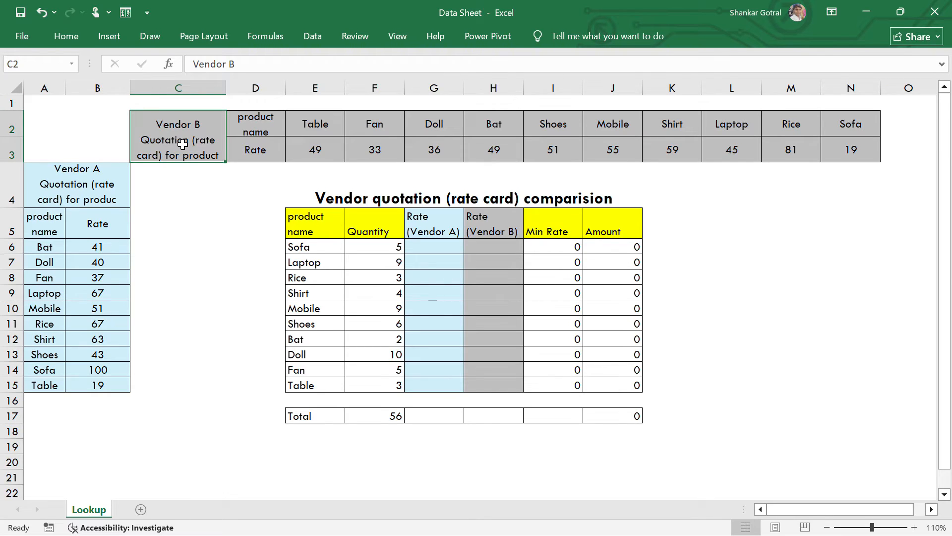
left_click_drag(59, 192, 61, 382)
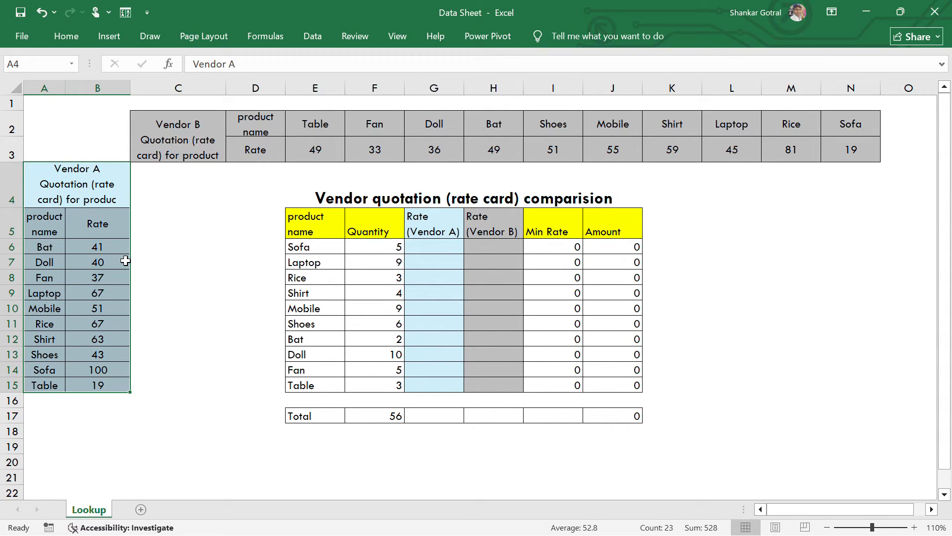
left_click_drag(208, 143, 831, 149)
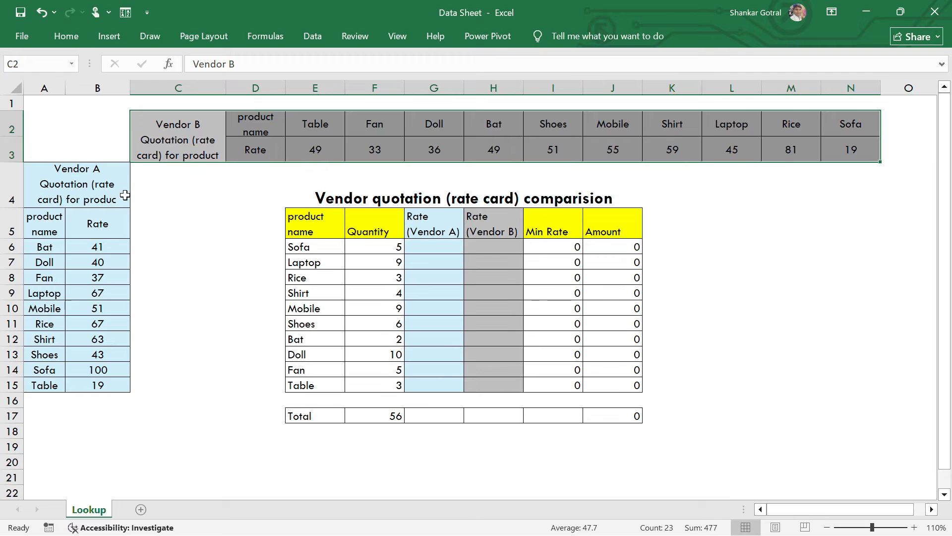
left_click_drag(79, 175, 98, 386)
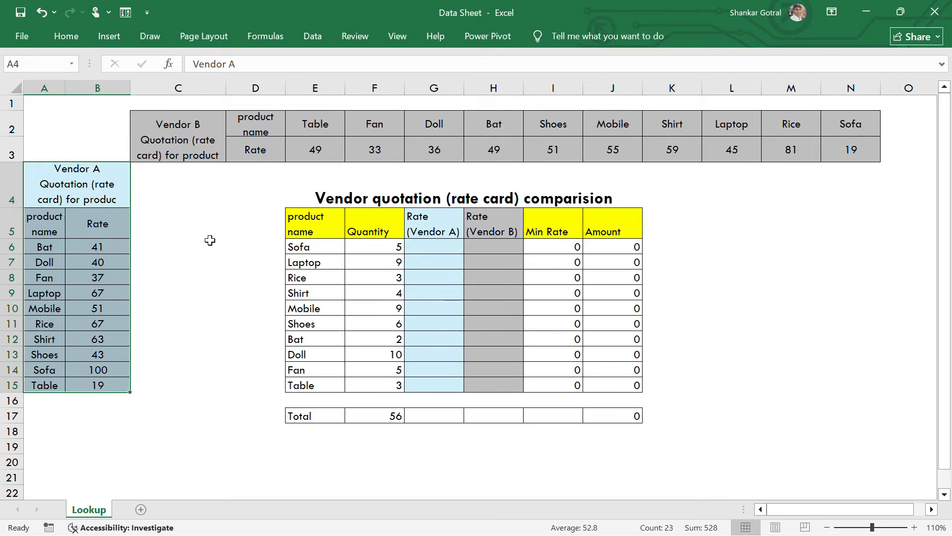
left_click_drag(195, 137, 844, 140)
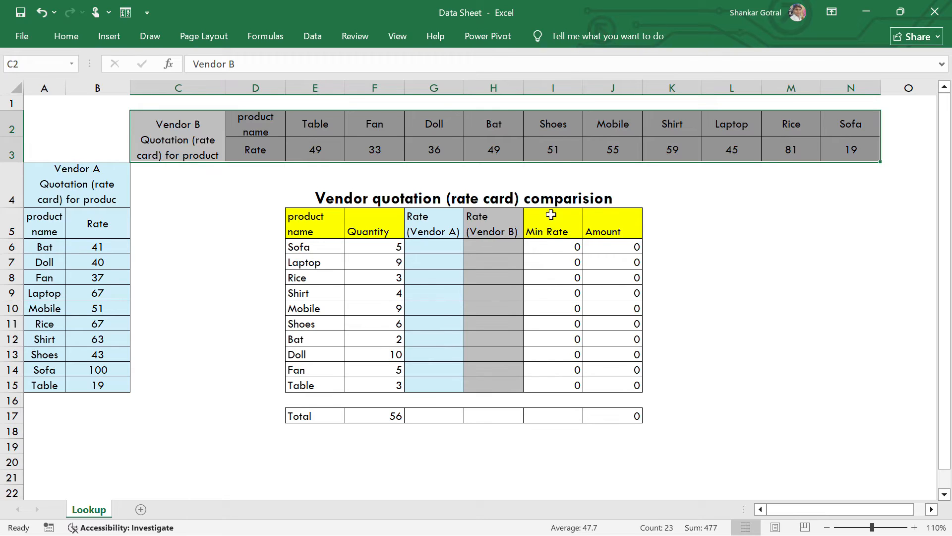
- Go through the product names in the comparison table and check the Sofa rate in both vendors' rate cards
left_click(438, 247)
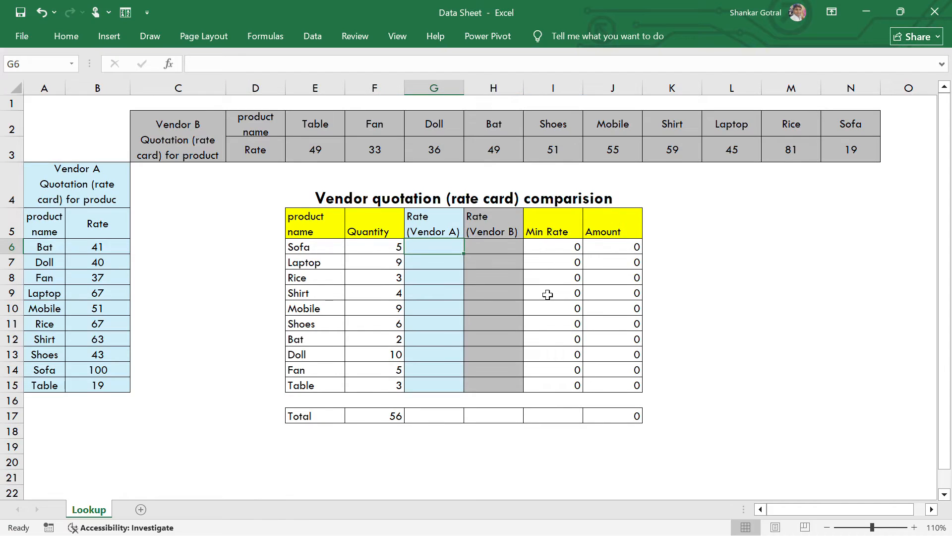
left_click(308, 248)
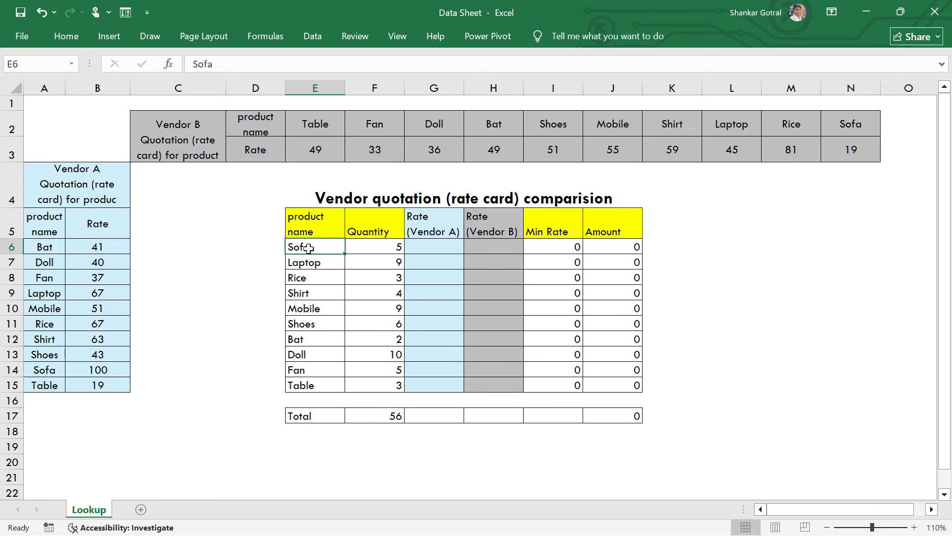
key("Down")
key("Down")
key("Down")
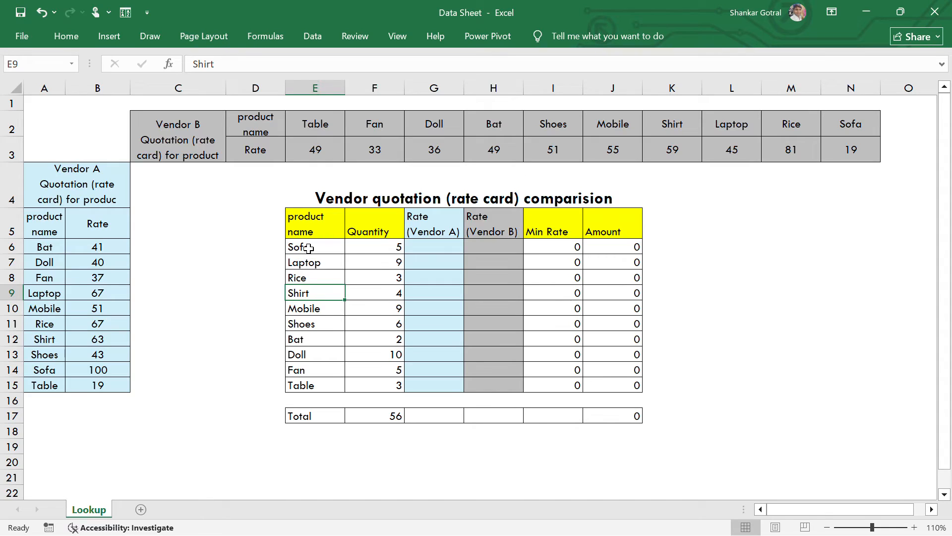
left_click(309, 248)
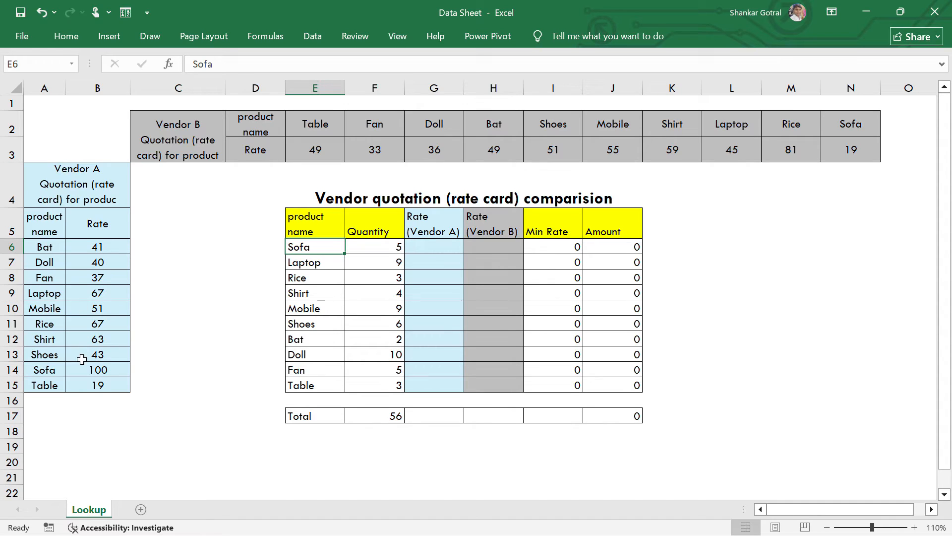
left_click(99, 366)
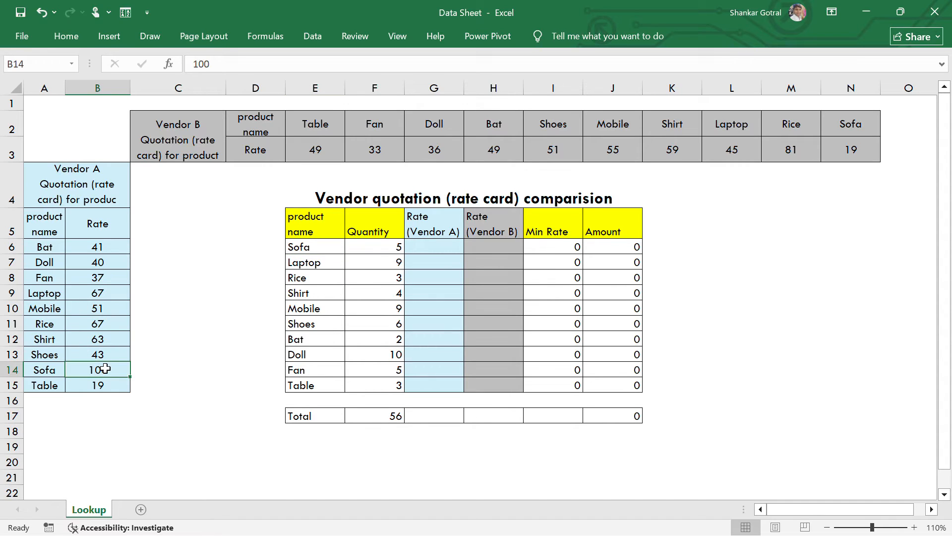
left_click(843, 151)
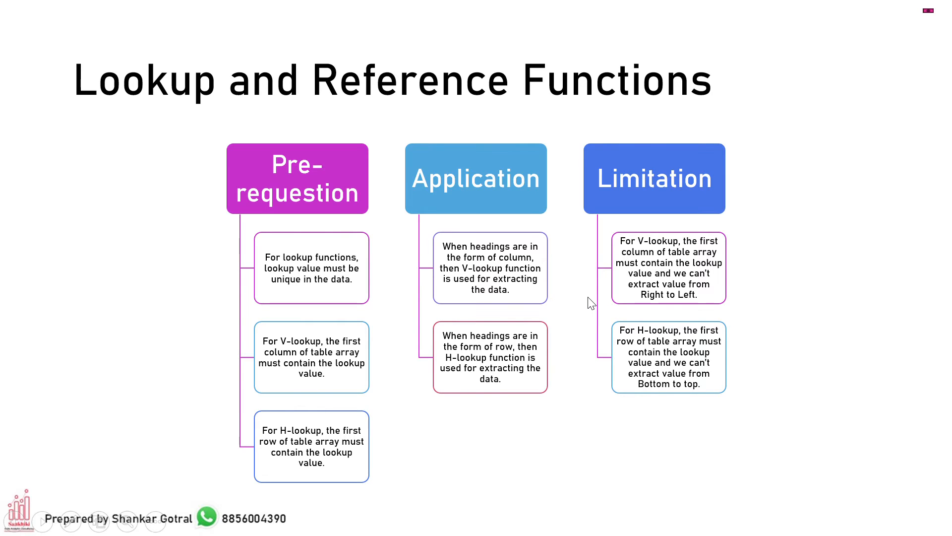
- Switch back to the Excel workbook and examine the heading layout of both rate cards and the empty vendor rate columns
key("alt+Tab")
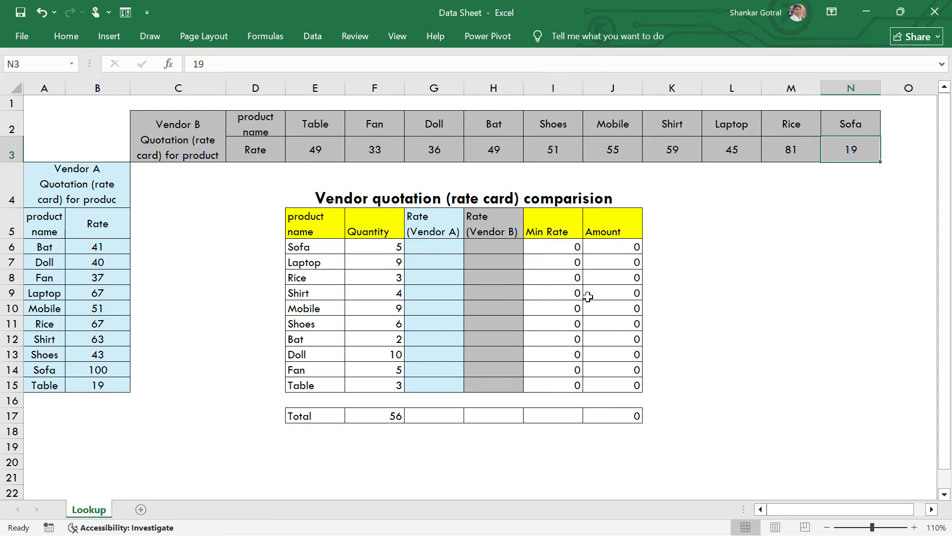
left_click(55, 226)
left_click_drag(55, 226, 87, 385)
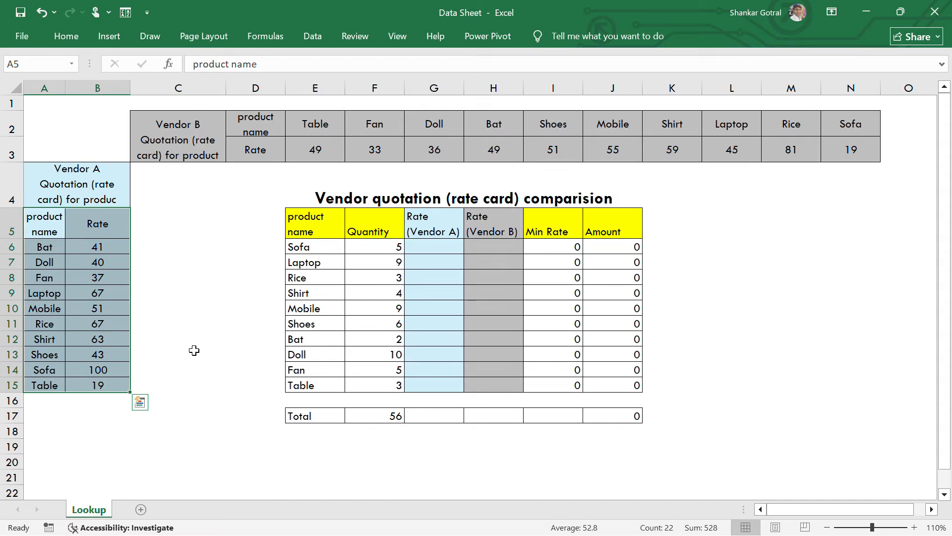
left_click(194, 350)
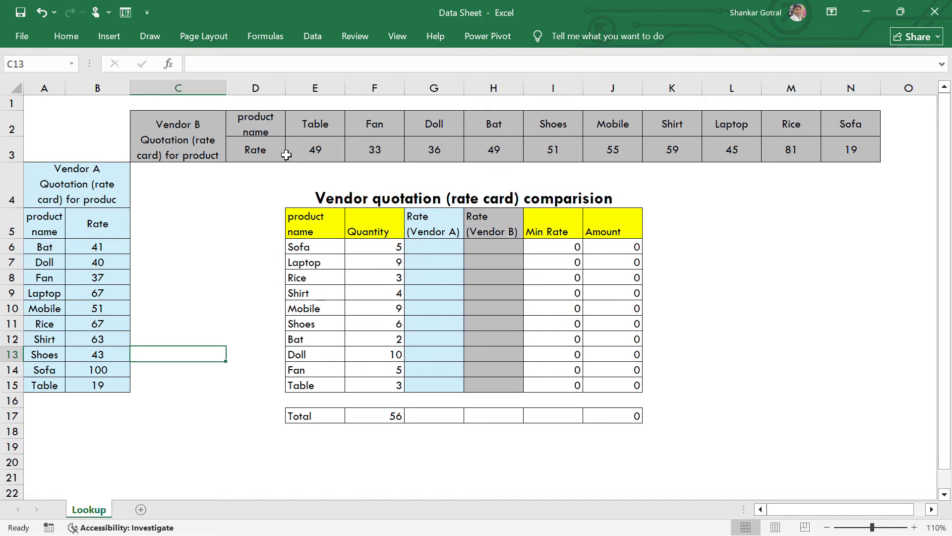
left_click_drag(259, 130, 810, 162)
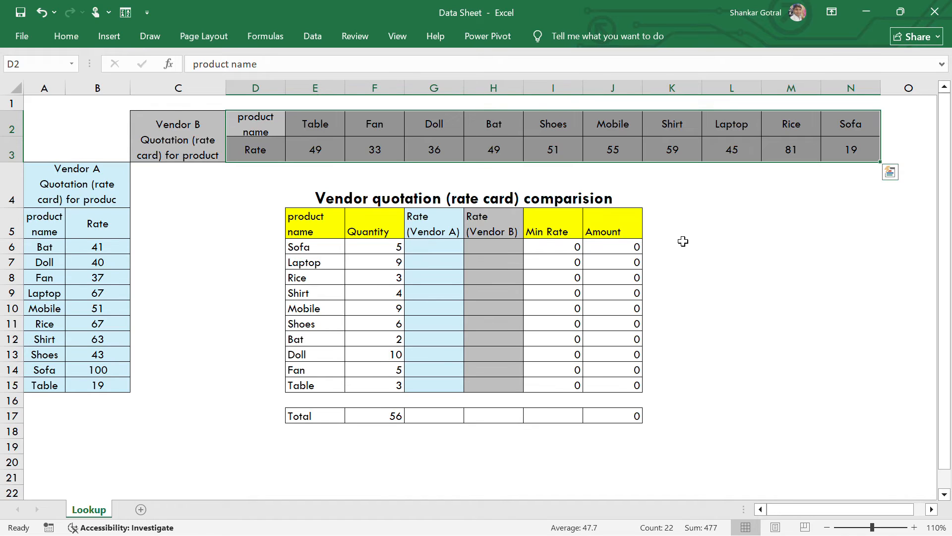
left_click(439, 247)
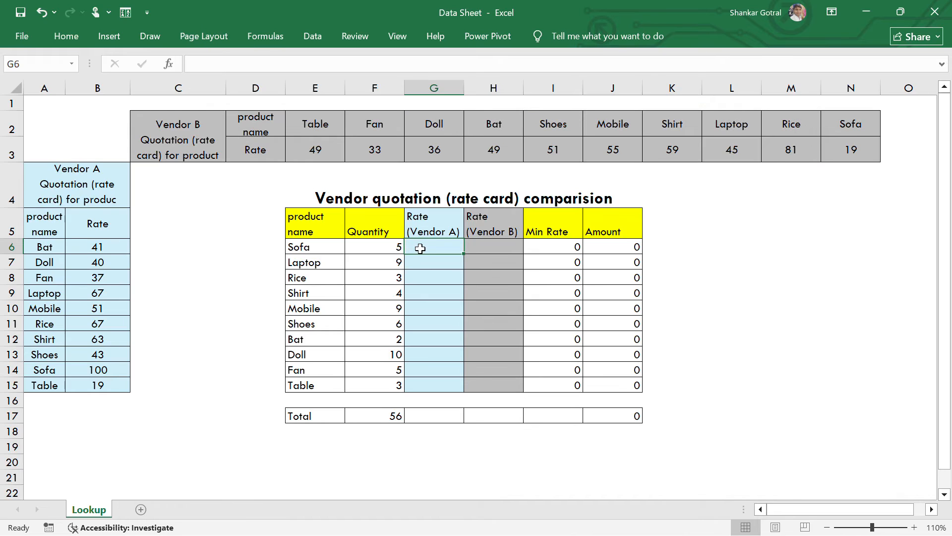
left_click_drag(427, 249, 437, 381)
left_click_drag(489, 245, 497, 384)
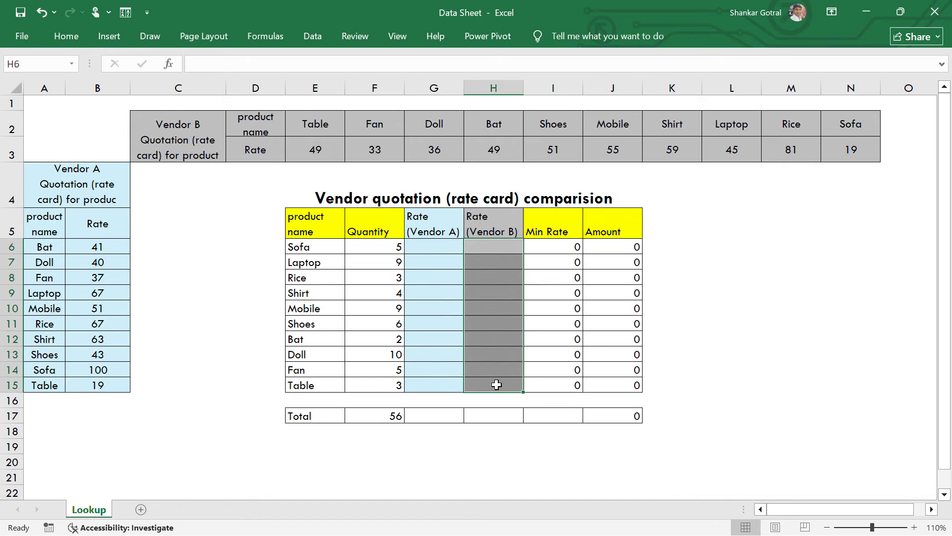
- In cell G6 of the Excel workbook, start a VLOOKUP formula with E6 as the lookup value
left_click(421, 242)
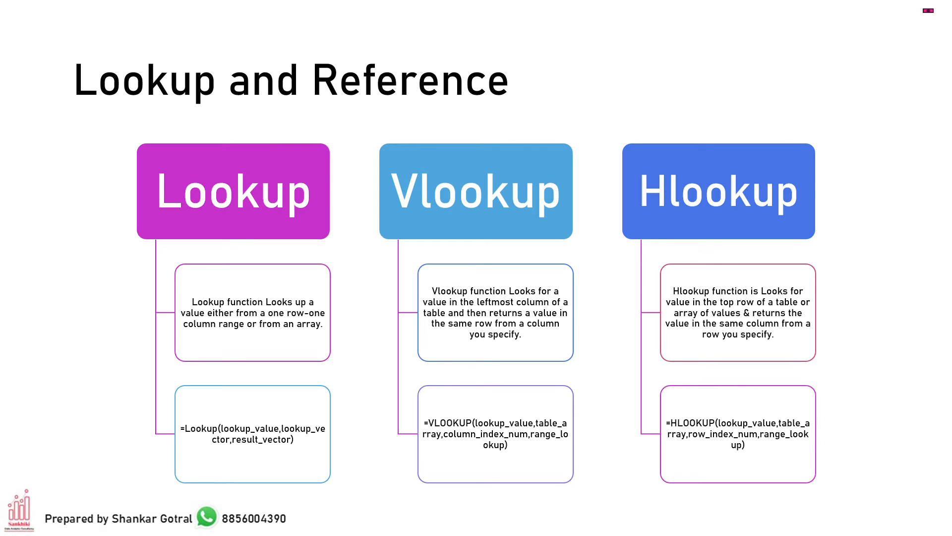
key("alt+Tab")
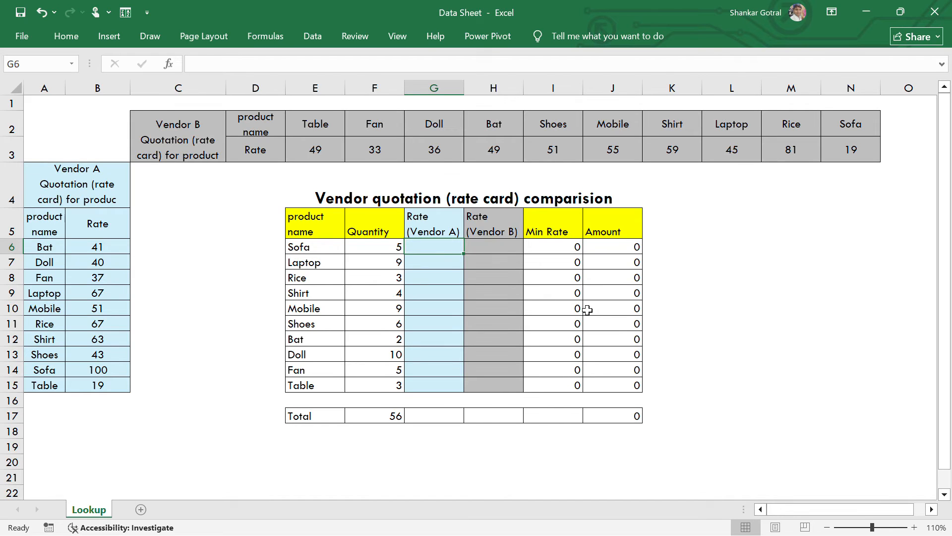
type("=")
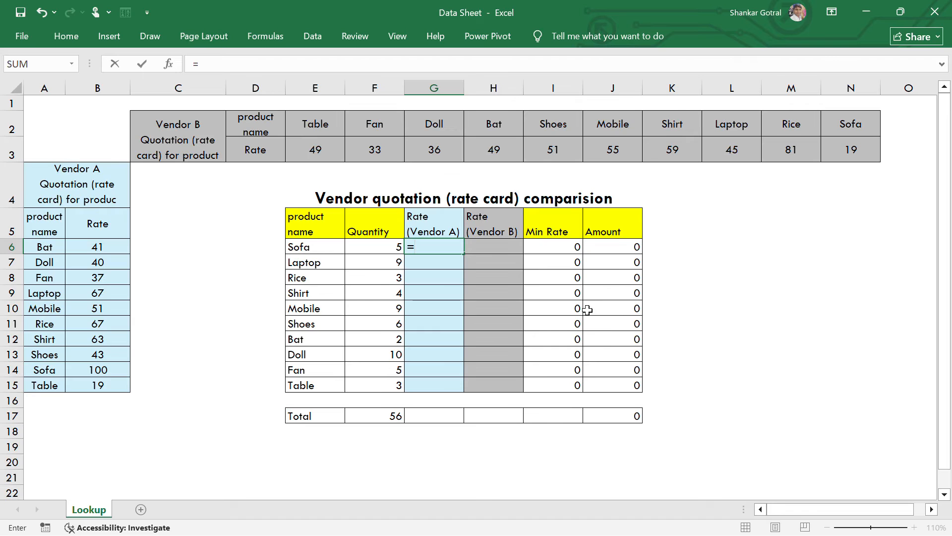
type("v")
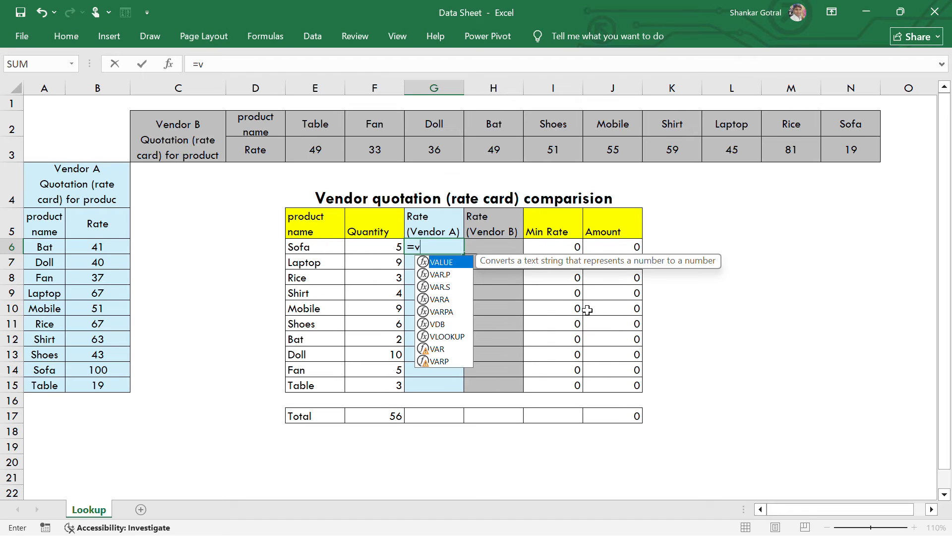
type("l")
key("Tab")
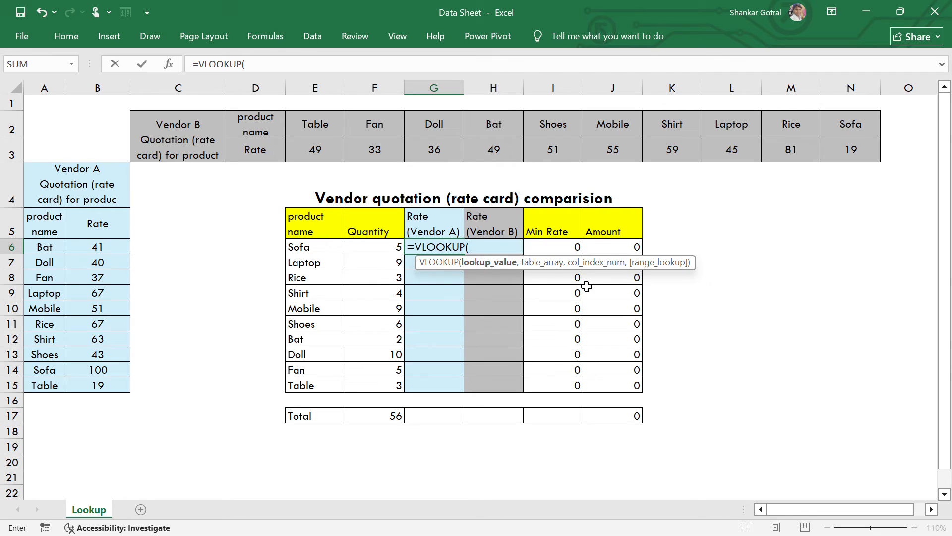
left_click(317, 248)
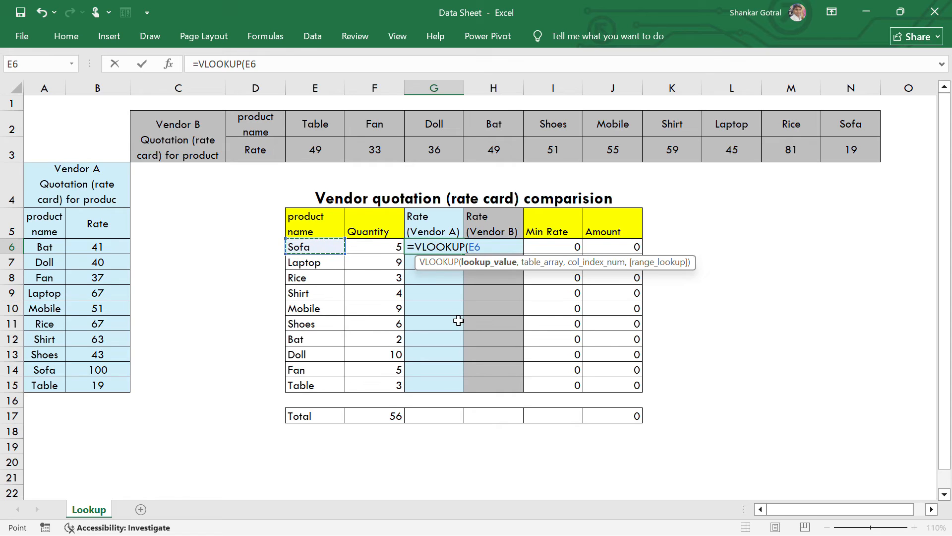
type(",")
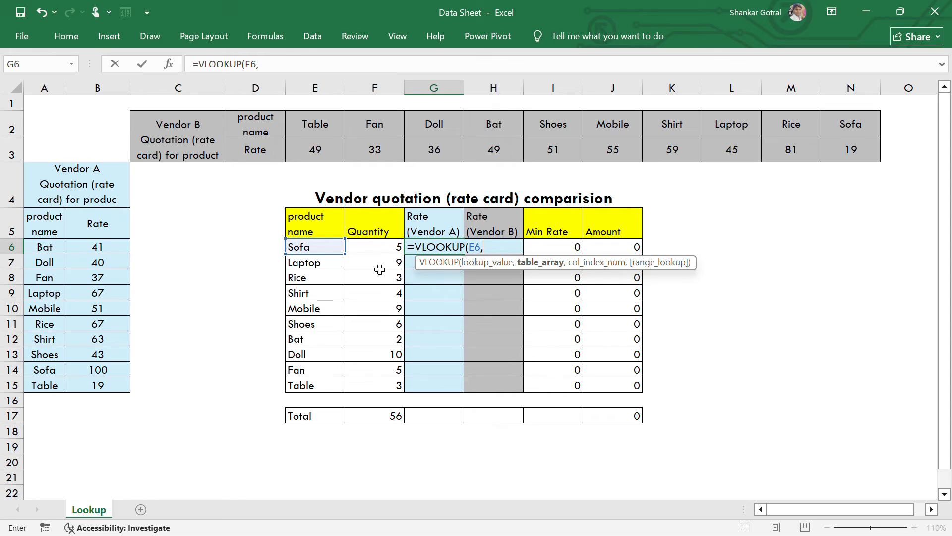
- Set the VLOOKUP table array to Vendor A's rate card as the absolute range $A$5:$B$15
left_click(38, 226)
left_click_drag(39, 227, 84, 382)
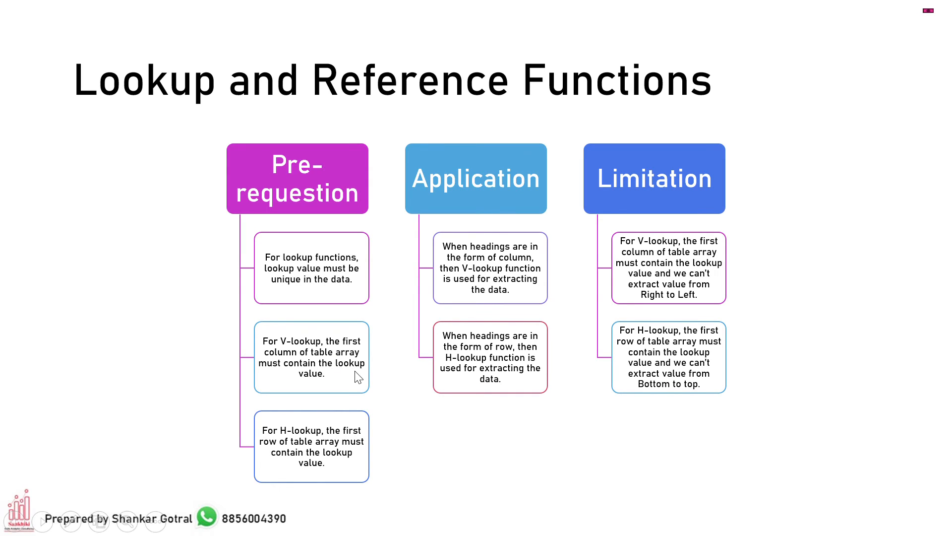
key("alt+Tab")
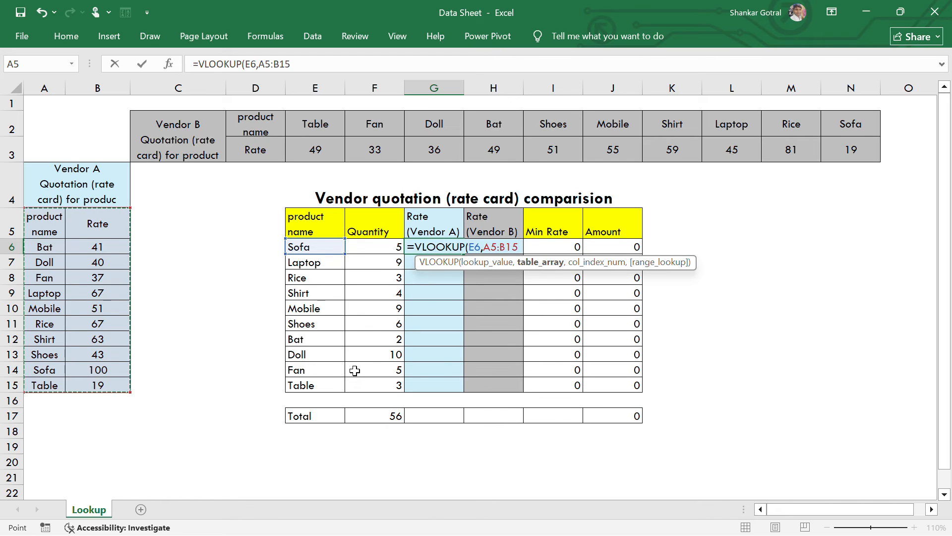
key("F4")
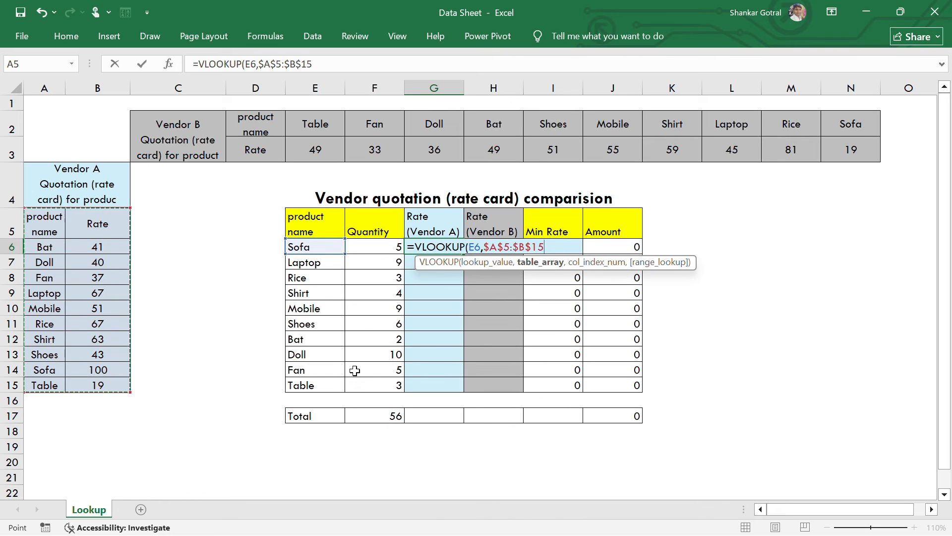
type(",")
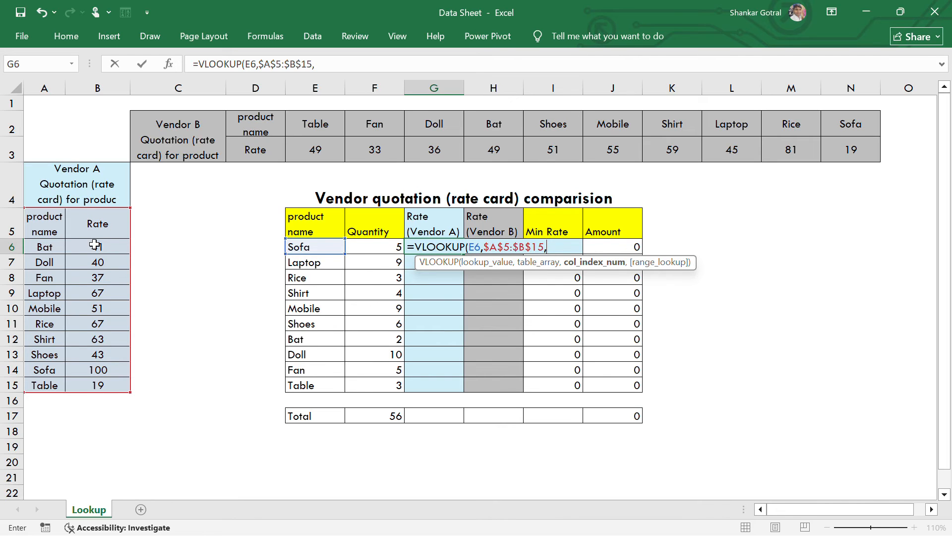
- Complete the VLOOKUP in G6 with column index 2 and FALSE for an exact match, and recheck its source table
type("2,")
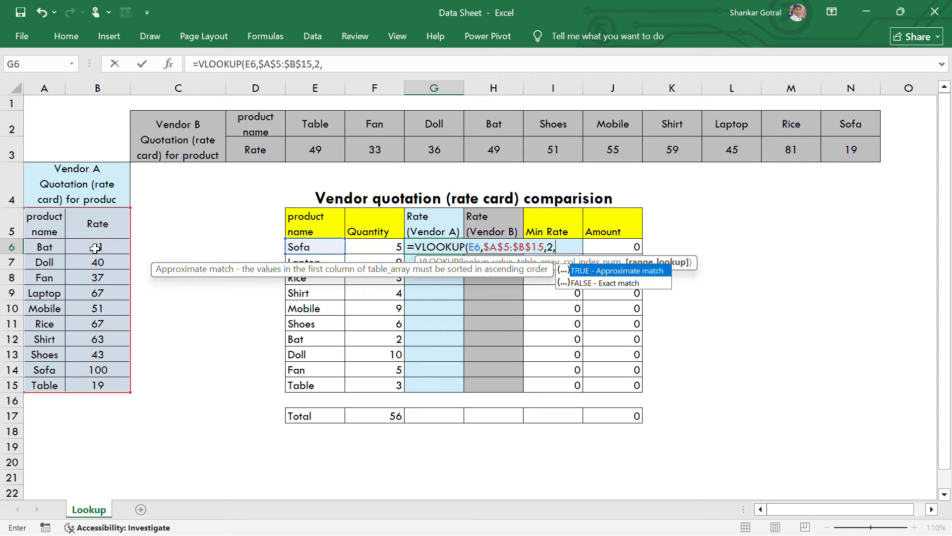
key("Down")
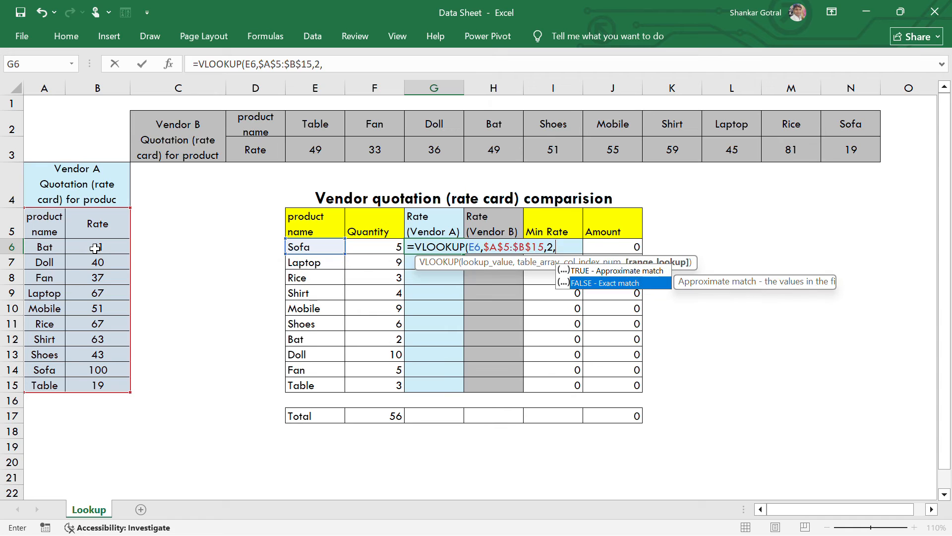
key("Tab")
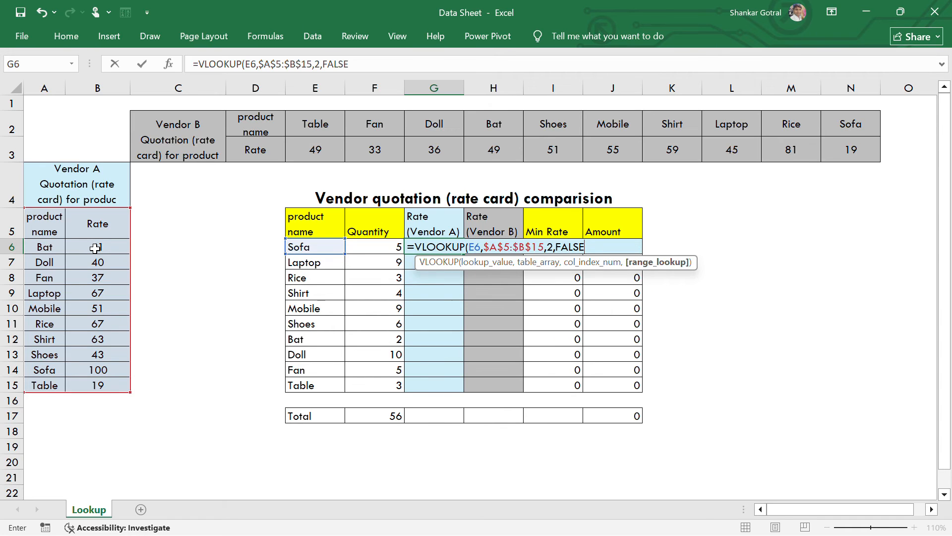
type(")")
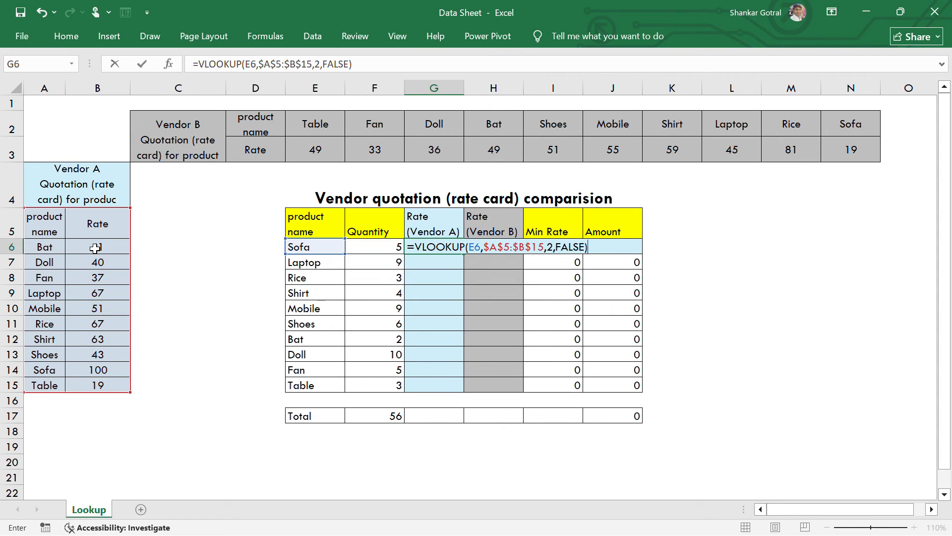
key("Return")
key("Up")
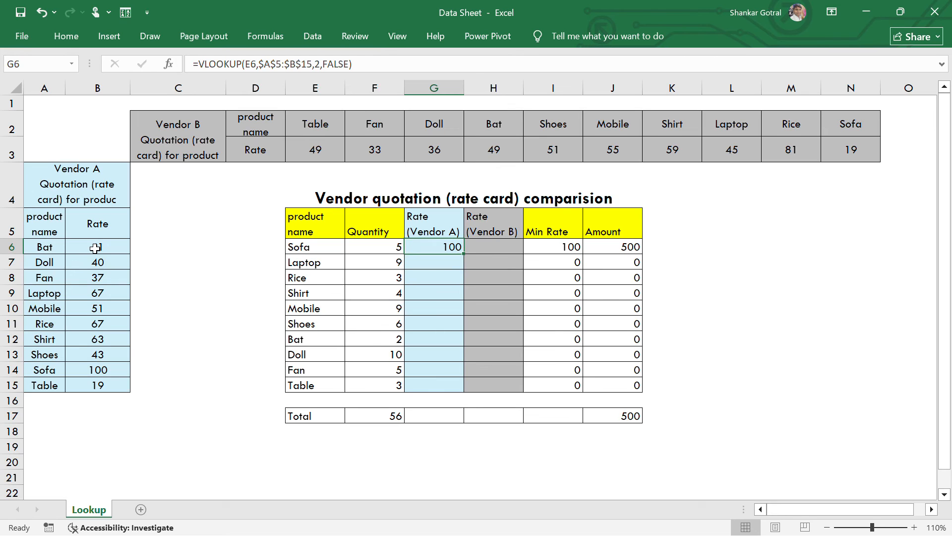
left_click_drag(54, 223, 97, 385)
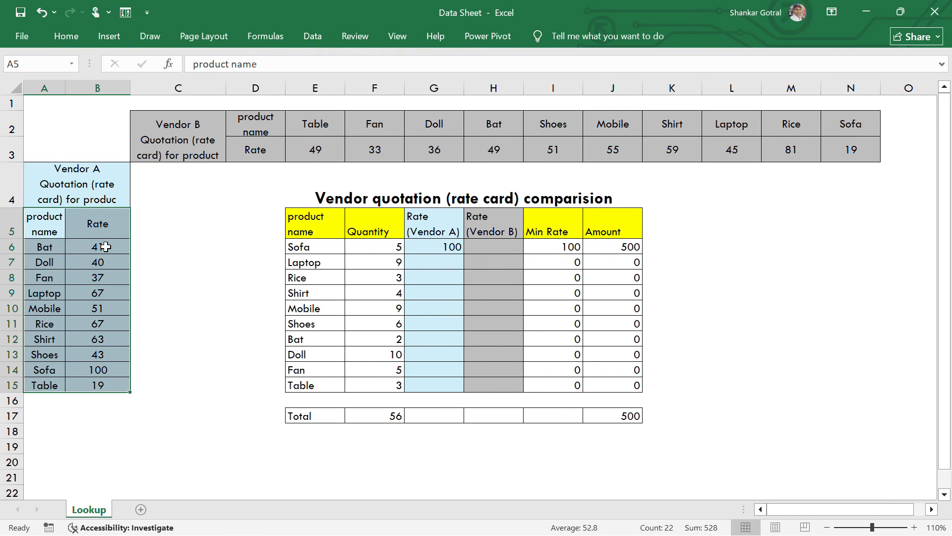
left_click(439, 246)
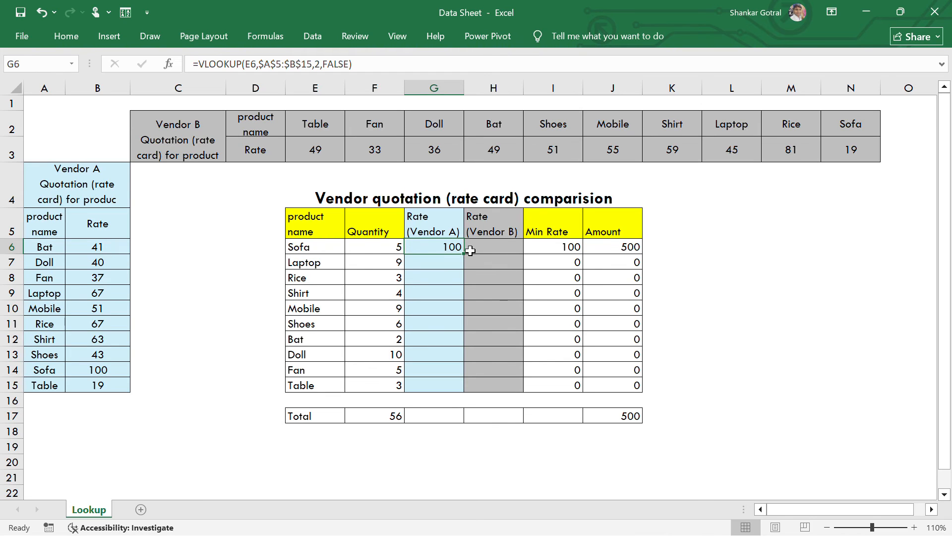
- Fill the Vendor A VLOOKUP formula from G6 down through G15, and review the table ranges of both vendor rate cards
left_click_drag(463, 254, 458, 387)
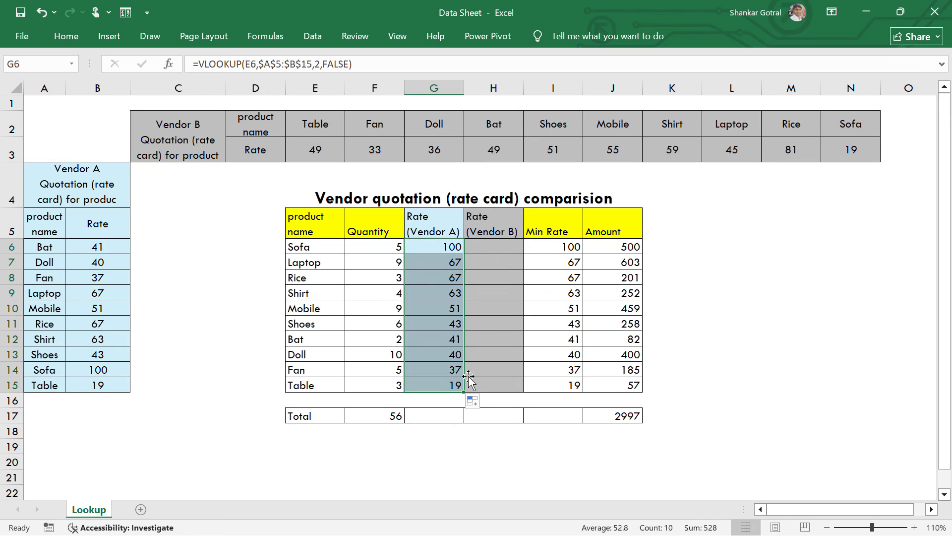
left_click(487, 251)
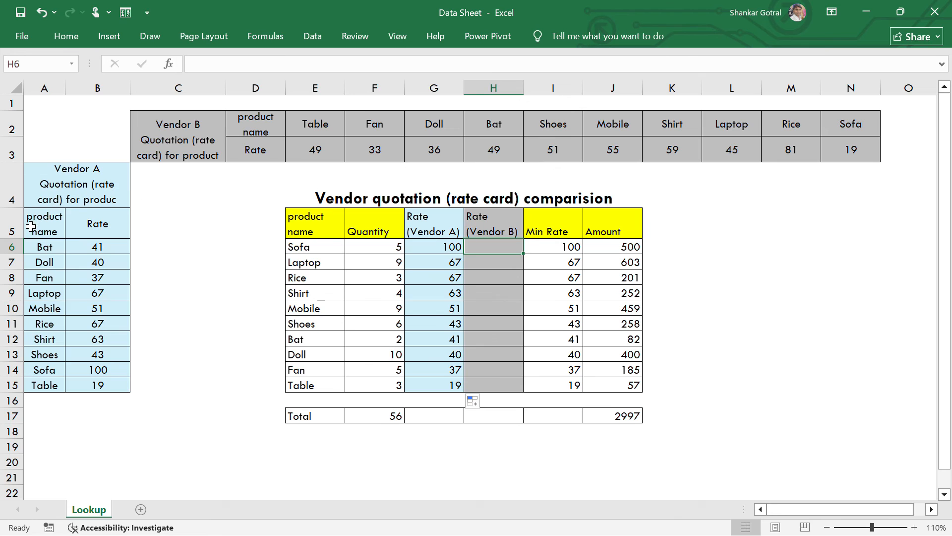
left_click_drag(29, 224, 75, 383)
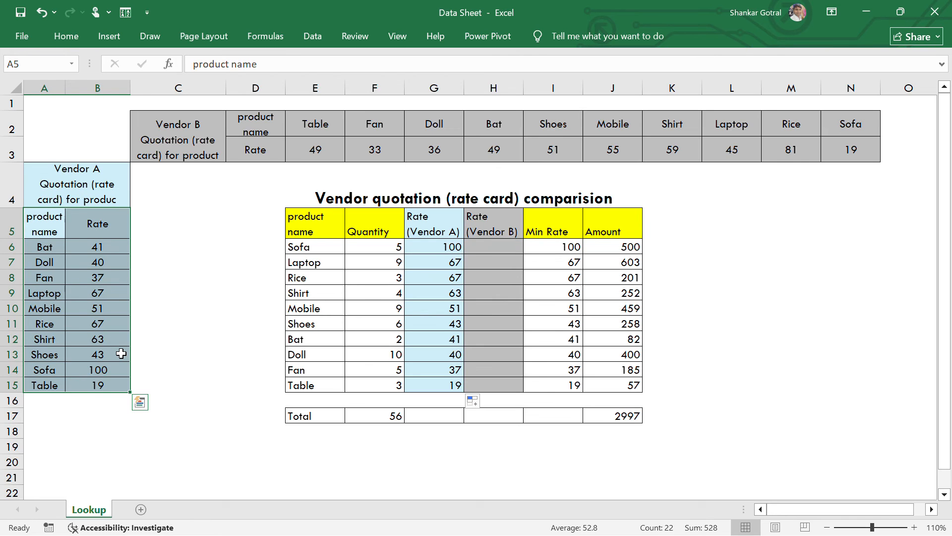
left_click_drag(268, 127, 830, 151)
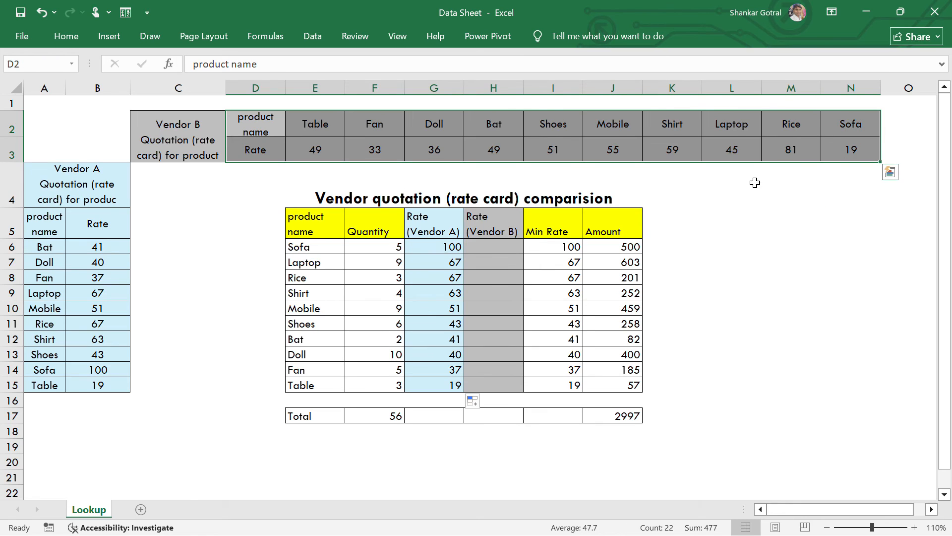
- In cell H6, start an HLOOKUP formula with E6 as the lookup value
left_click(509, 243)
type("=")
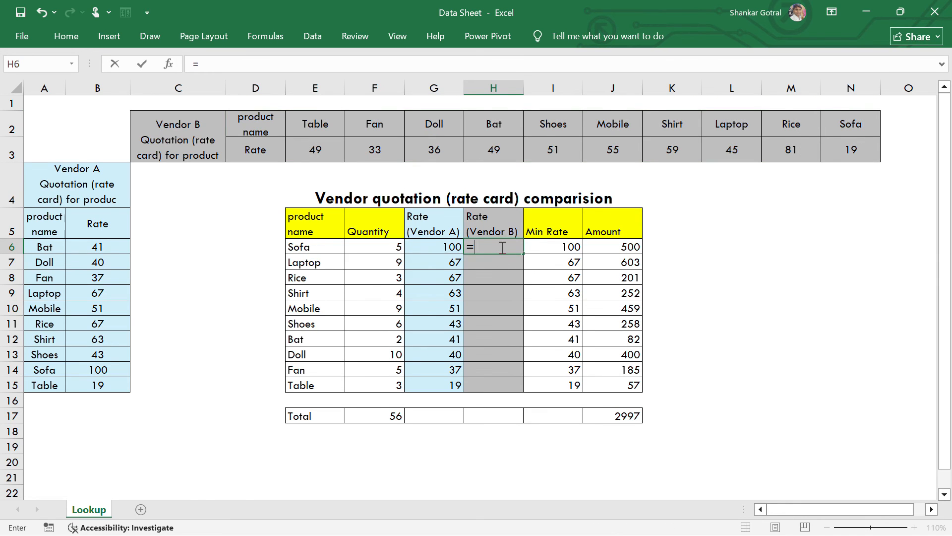
type("hl")
key("Tab")
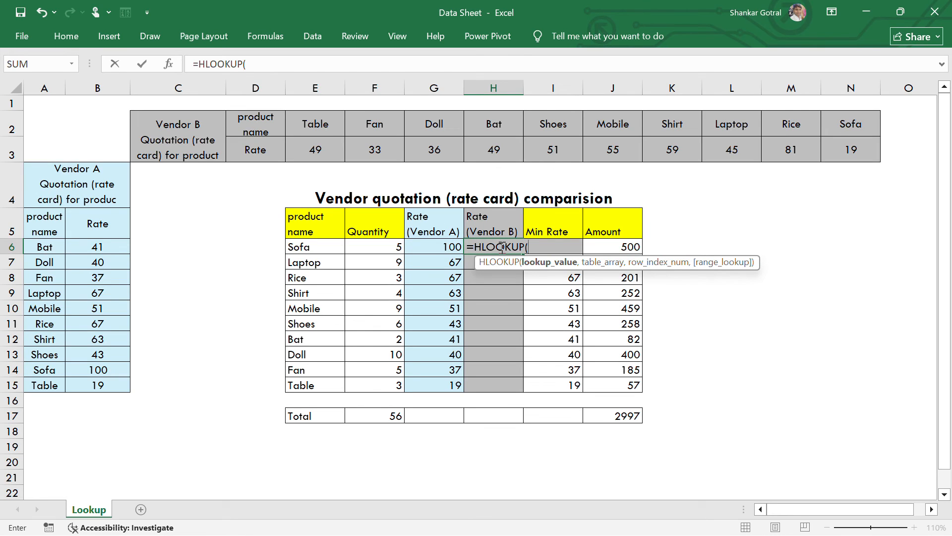
left_click(317, 246)
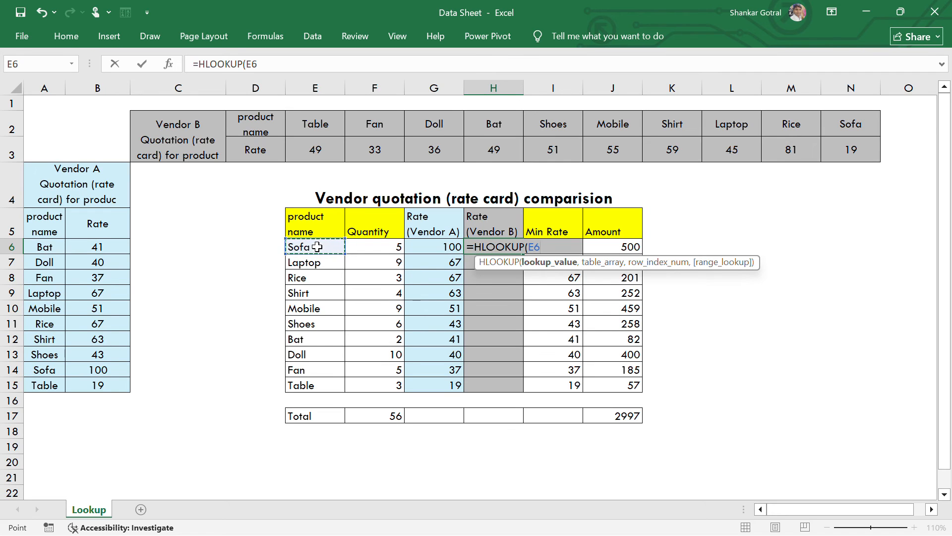
type(",")
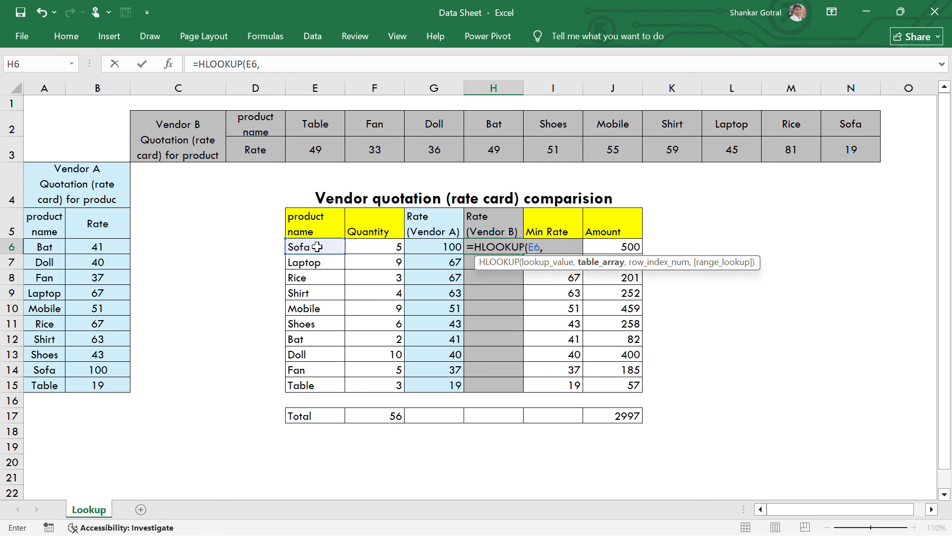
- Set the HLOOKUP table array to Vendor B's rate card as the absolute range $D$2:$N$3, returning from the slides to the Excel workbook
left_click_drag(259, 124, 827, 143)
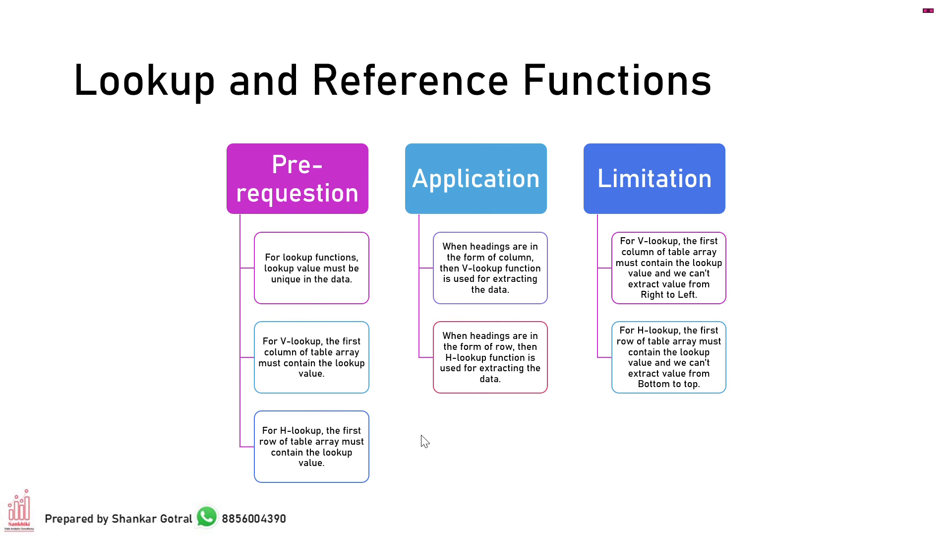
key("alt+Tab")
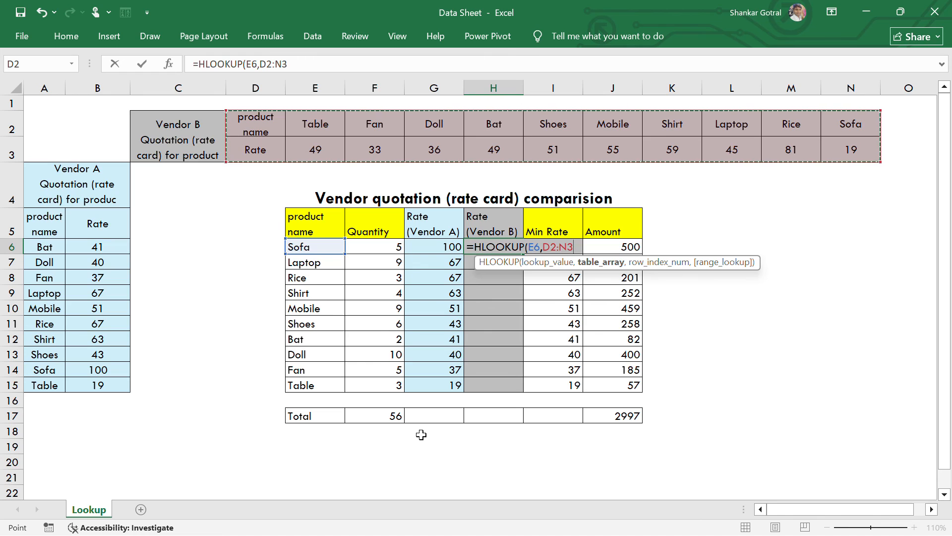
key("F4")
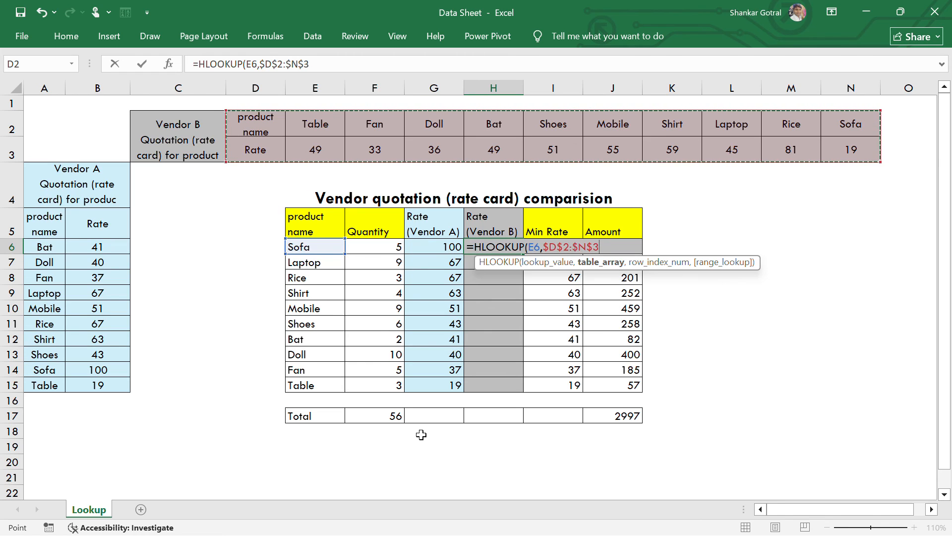
type(",")
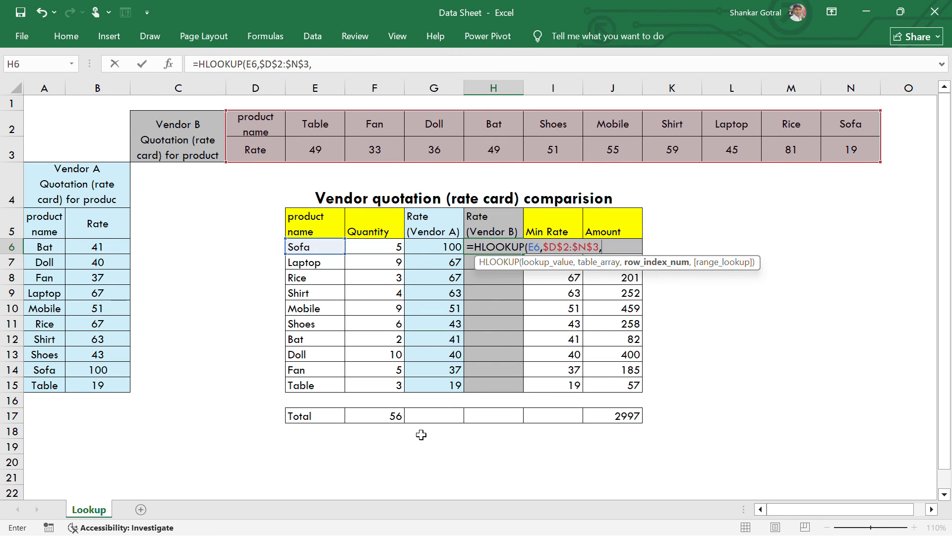
- Complete the HLOOKUP in H6 with row index 2 and FALSE for an exact match, and fill it down through H15
type("2,")
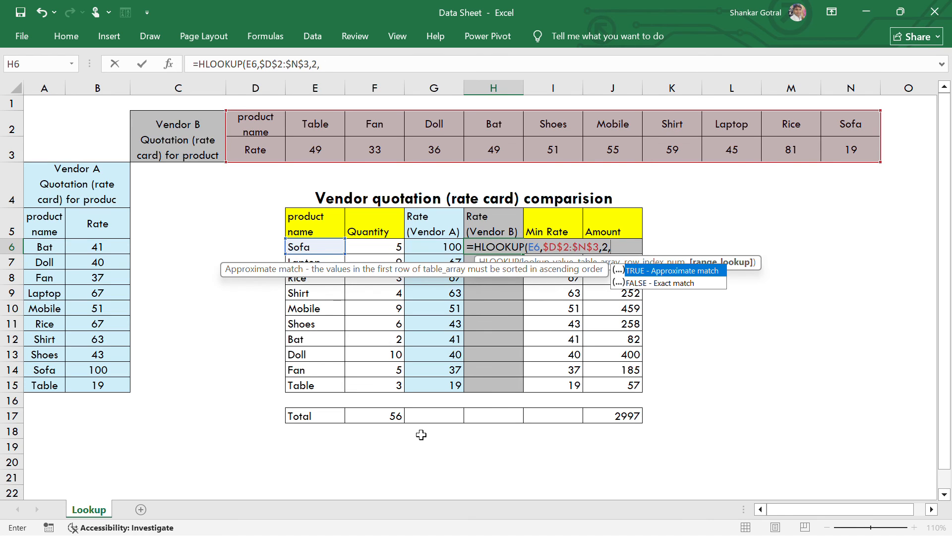
key("Down")
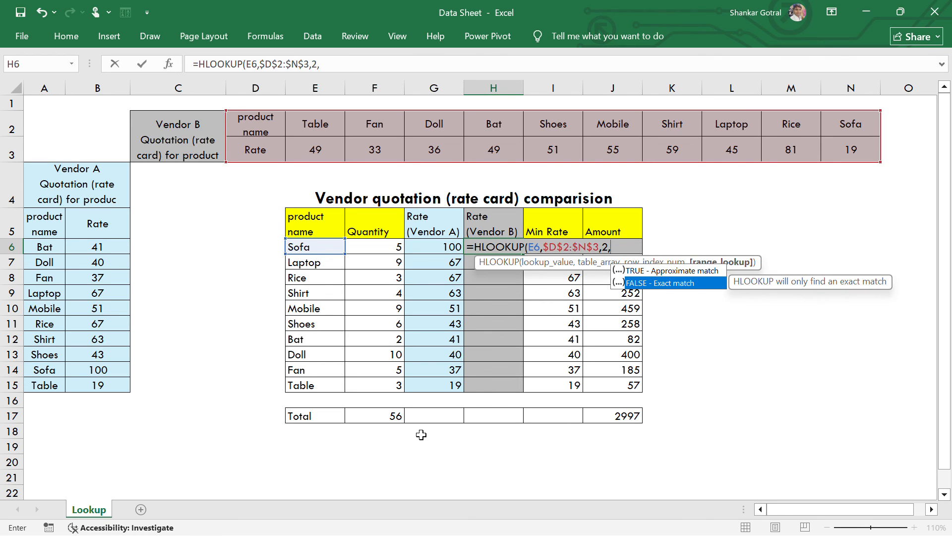
key("Tab")
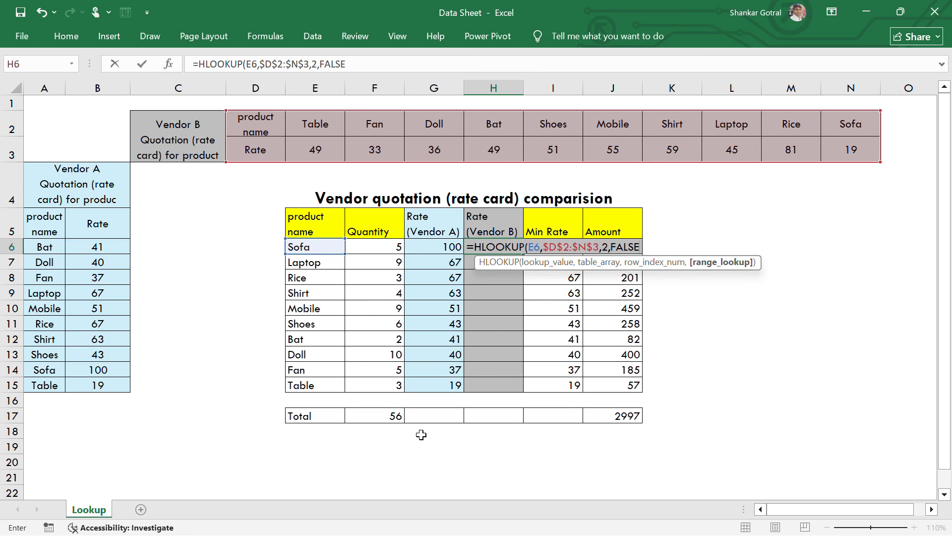
type(")")
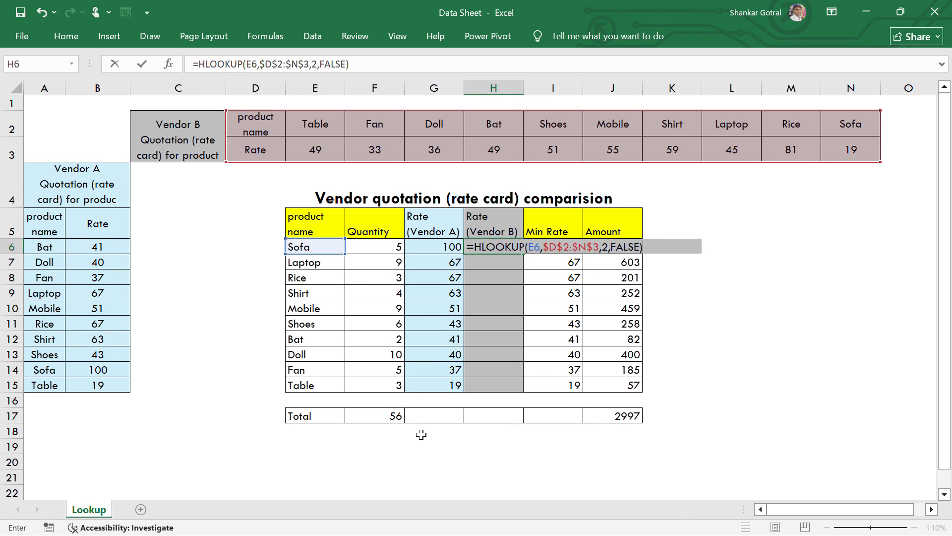
key("Return")
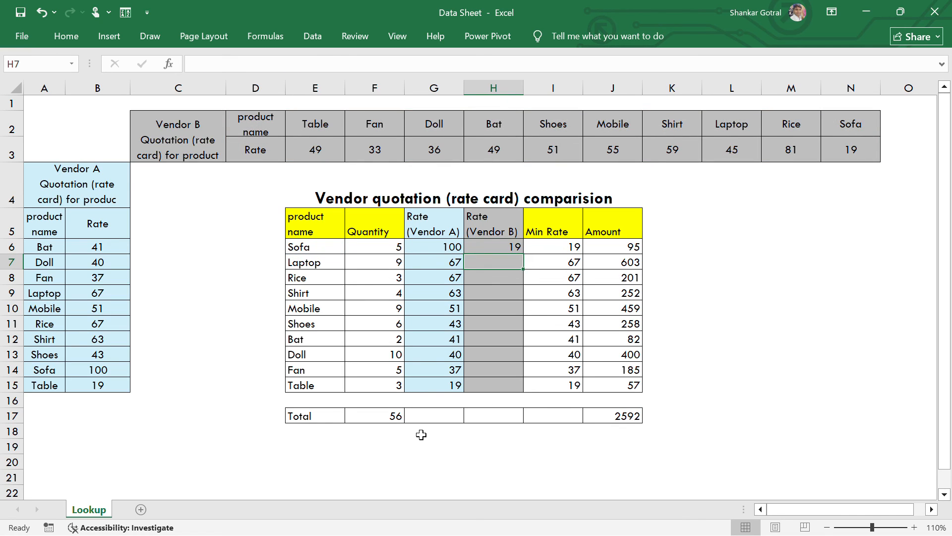
key("Up")
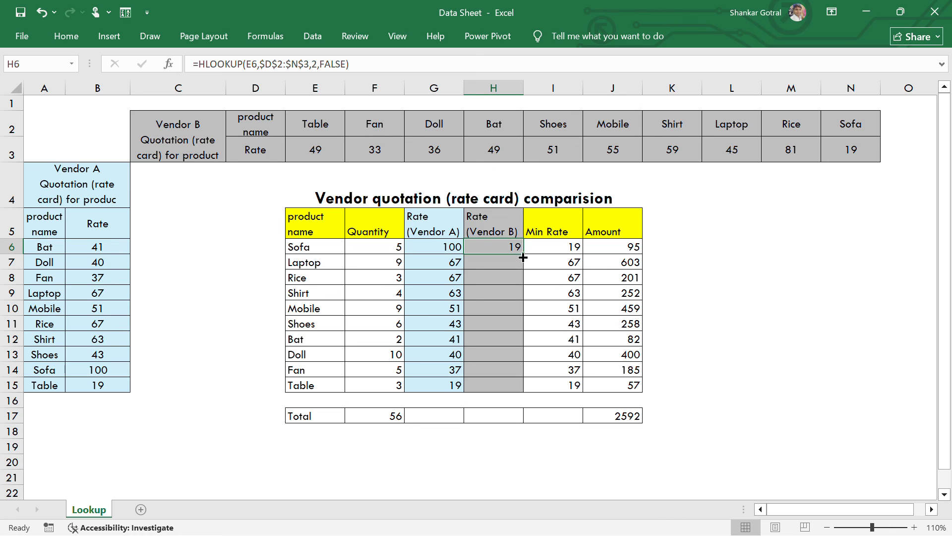
left_click_drag(523, 257, 513, 386)
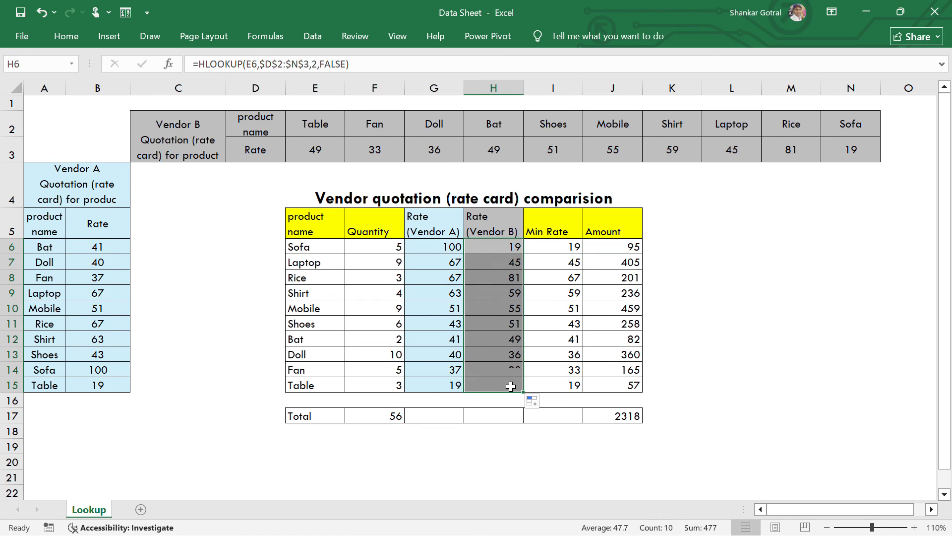
- Compare the VLOOKUP and HLOOKUP formulas in the Vendor A and Vendor B rate columns, including cells G6, H6 and G8
left_click(437, 248)
key("Right")
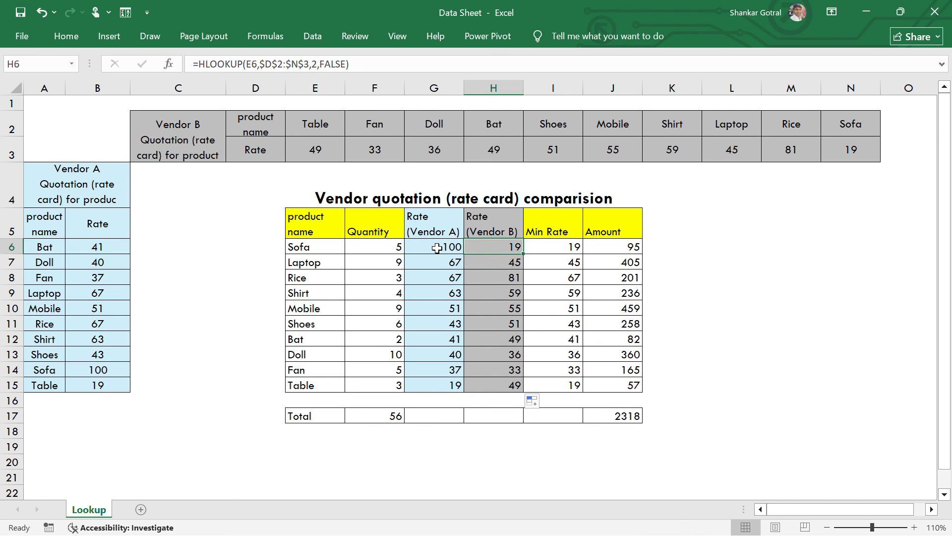
key("Left")
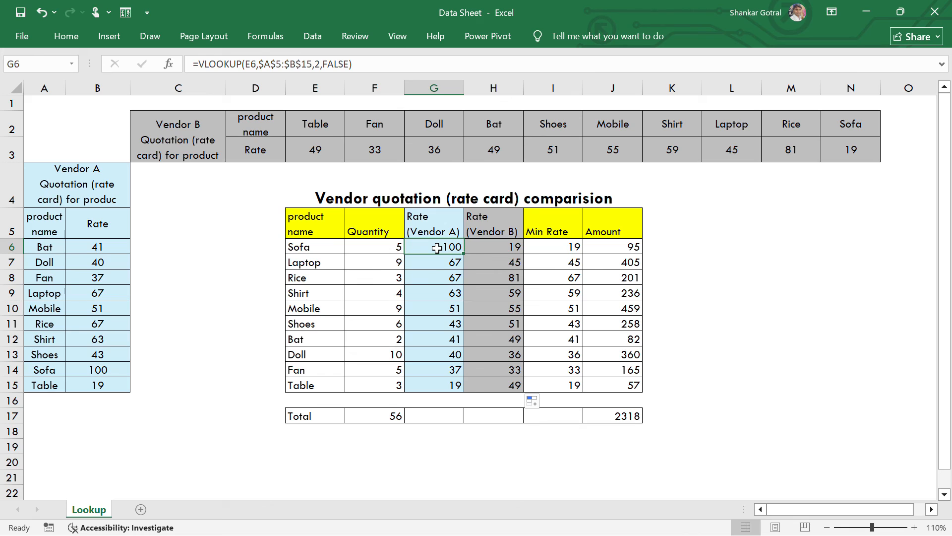
key("Right")
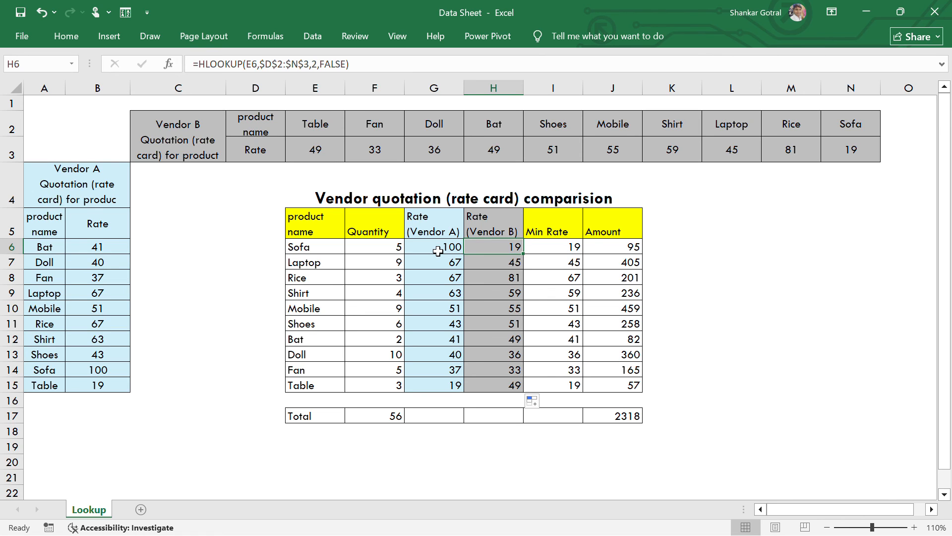
left_click(448, 281)
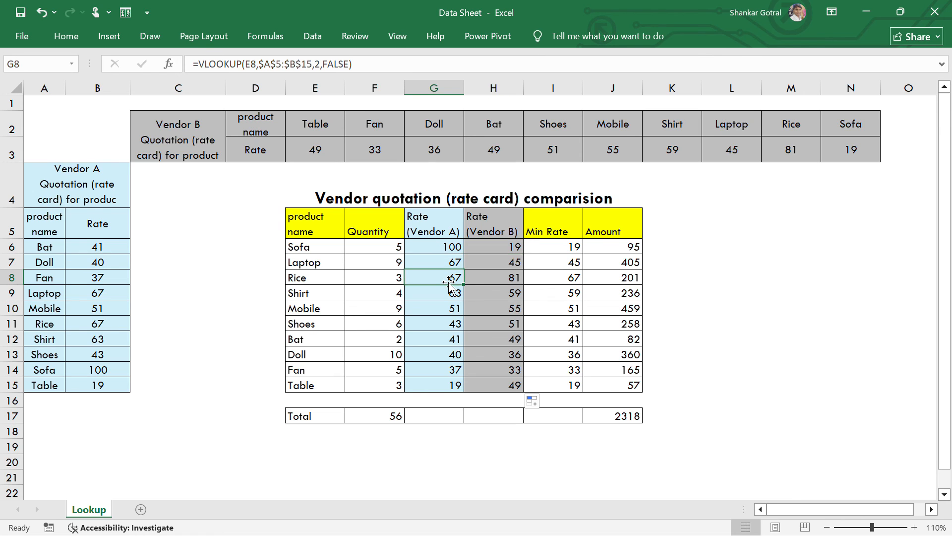